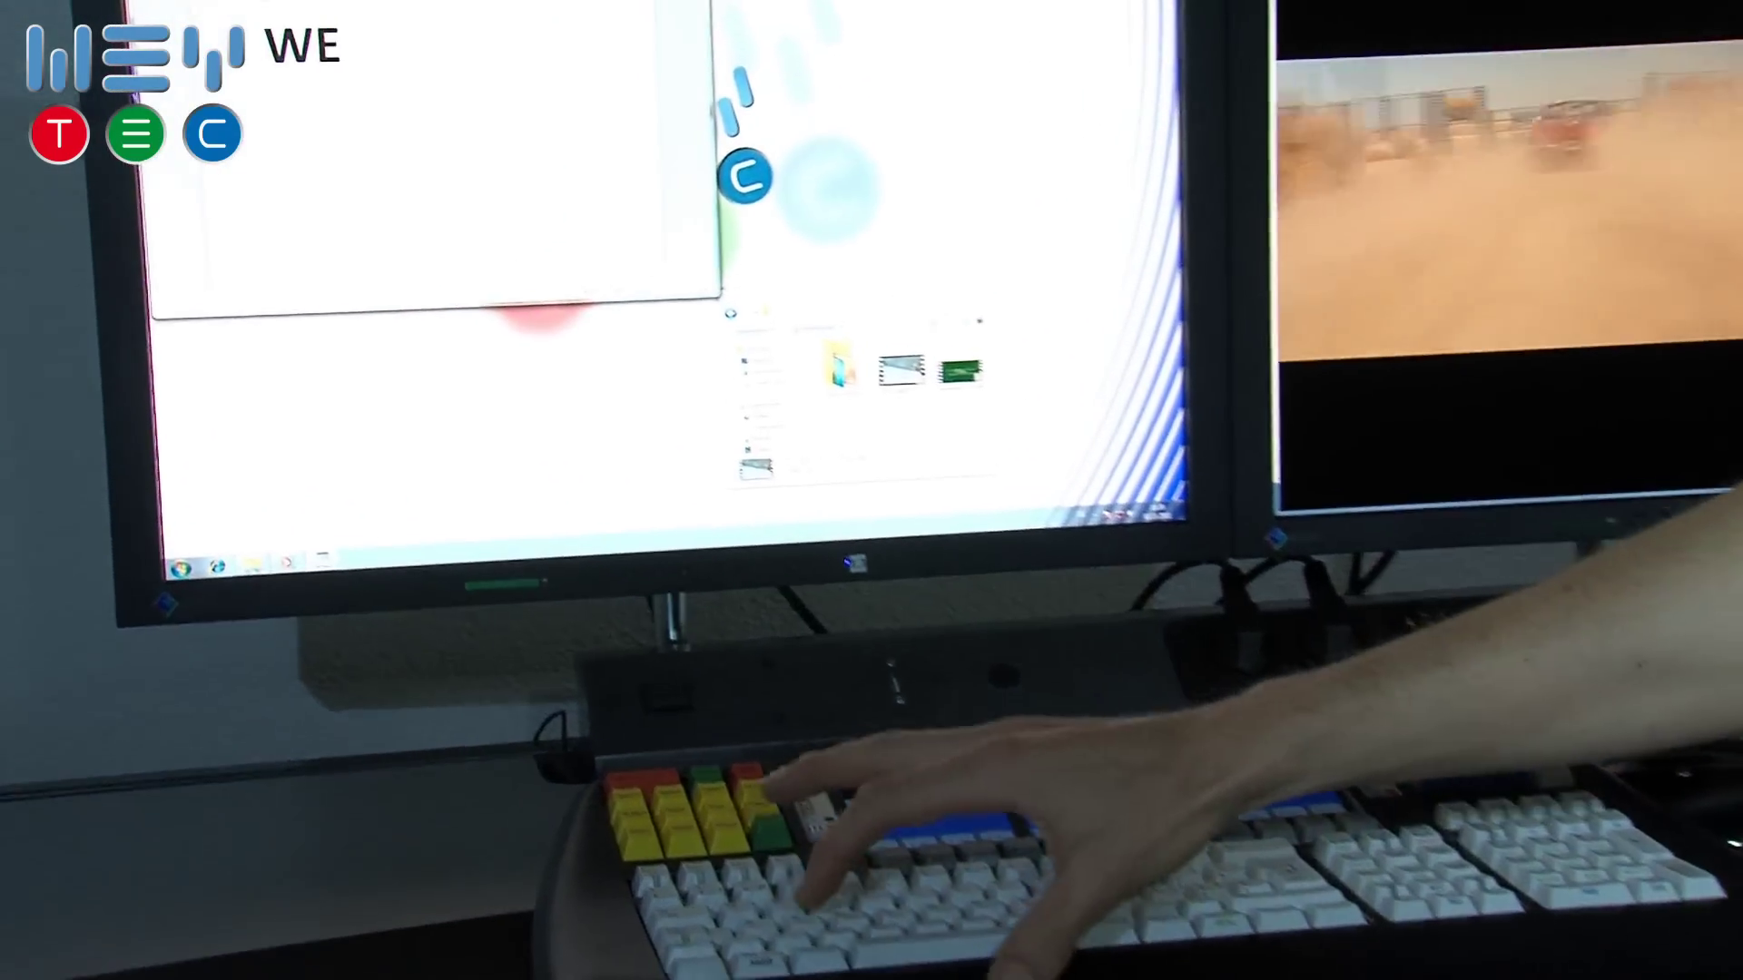
{"action": "type", "text": "WEY"}
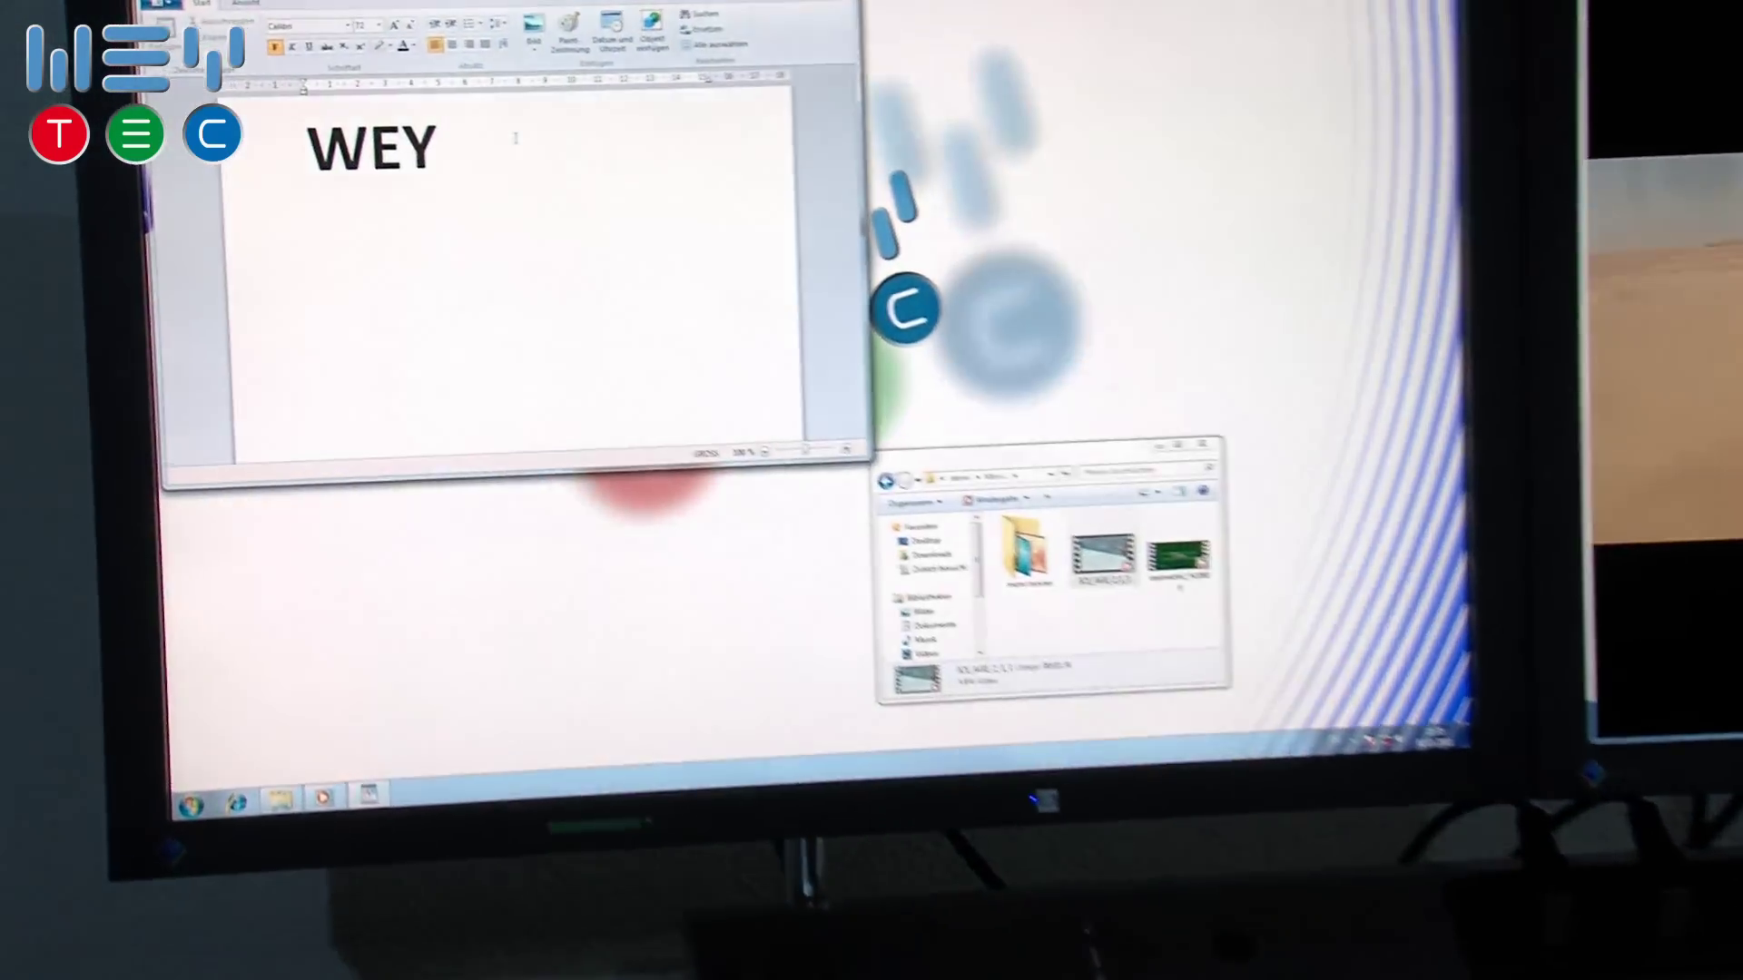
{"action": "type", "text": " T"}
{"action": "type", "text": "EC"}
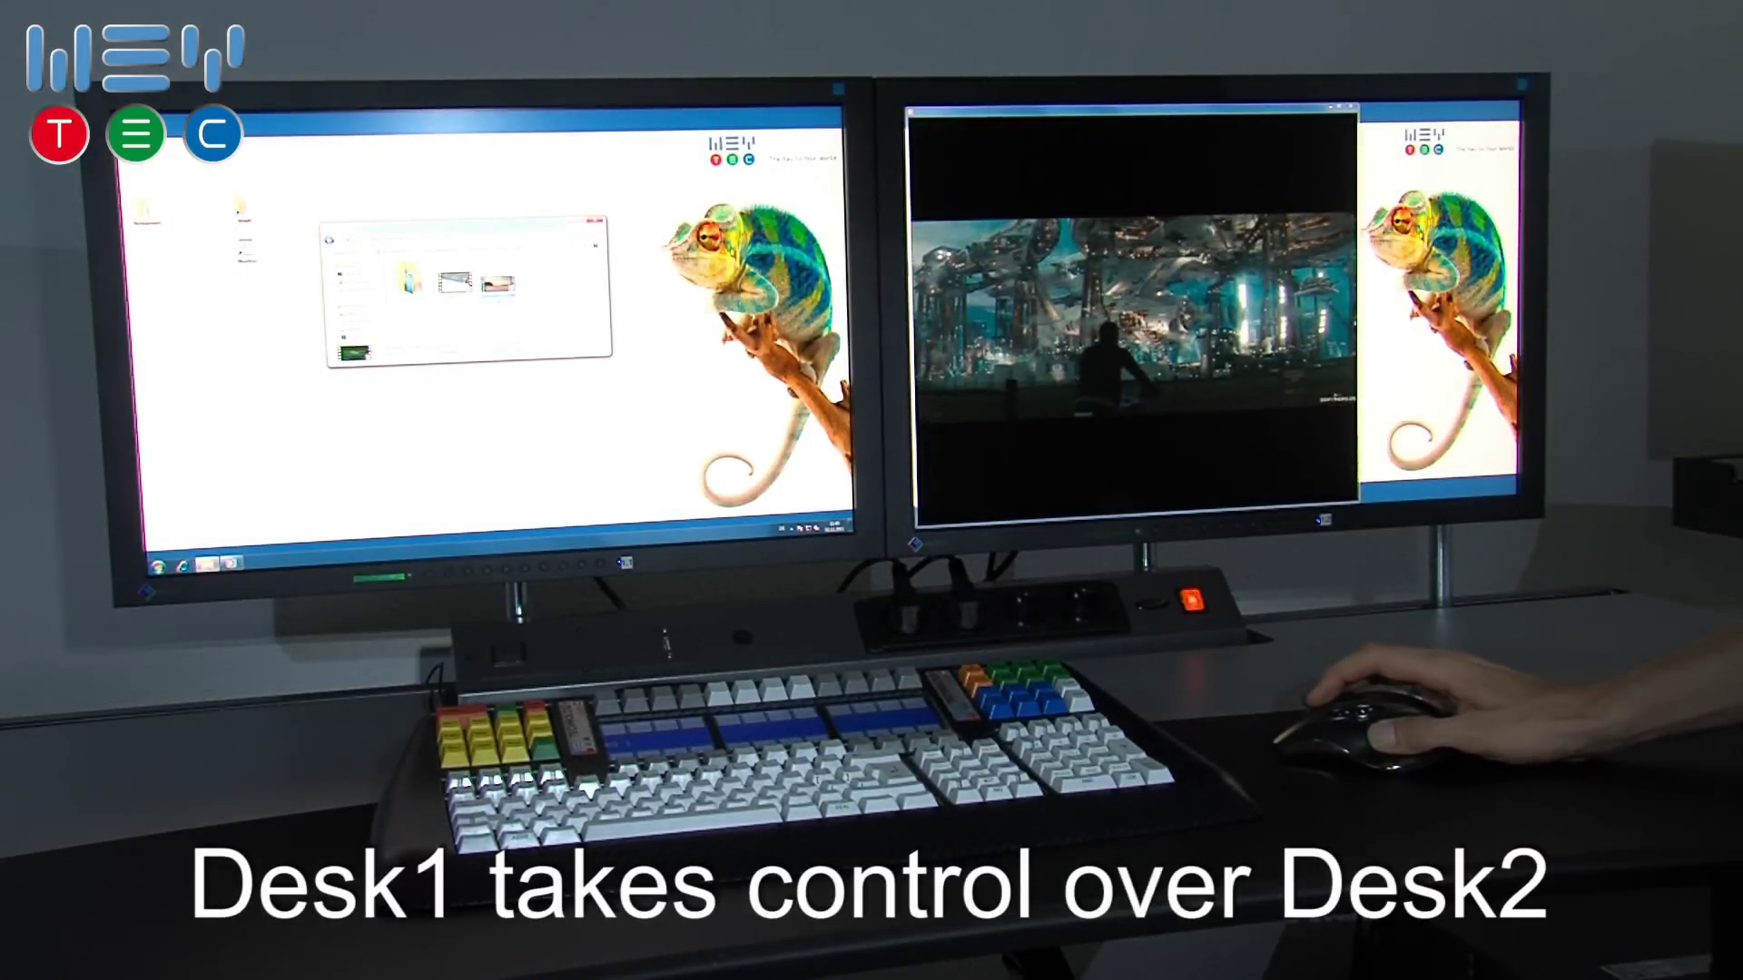
{"action": "key", "text": "Return"}
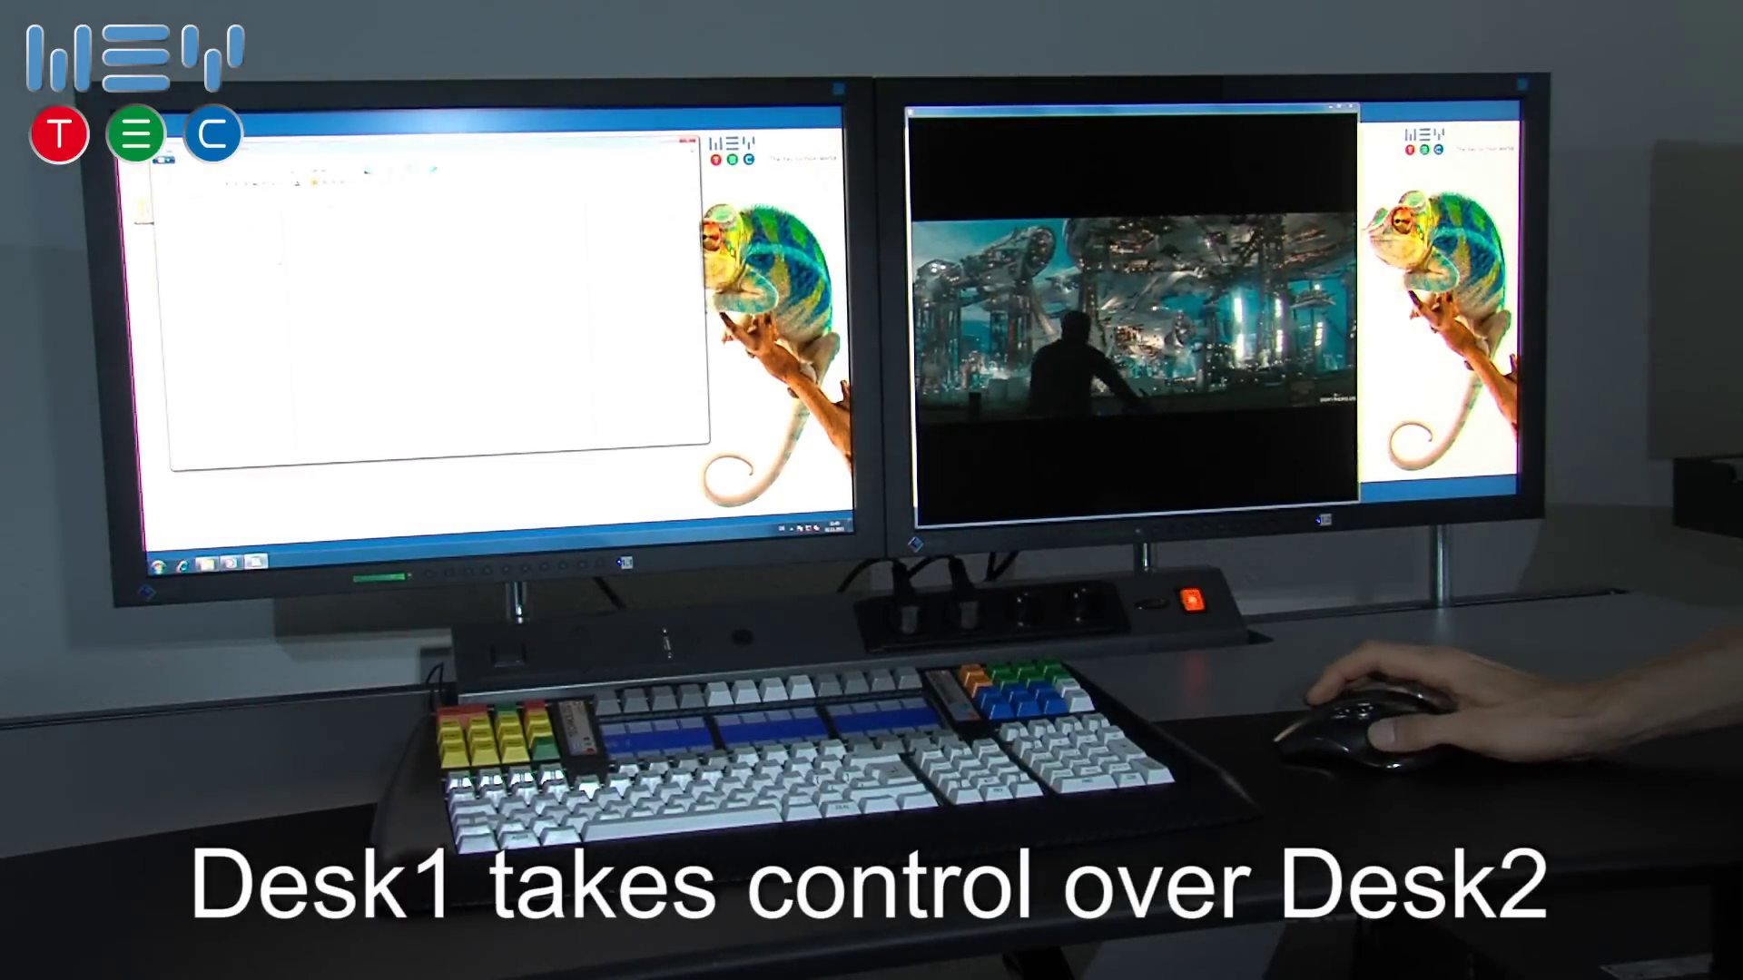